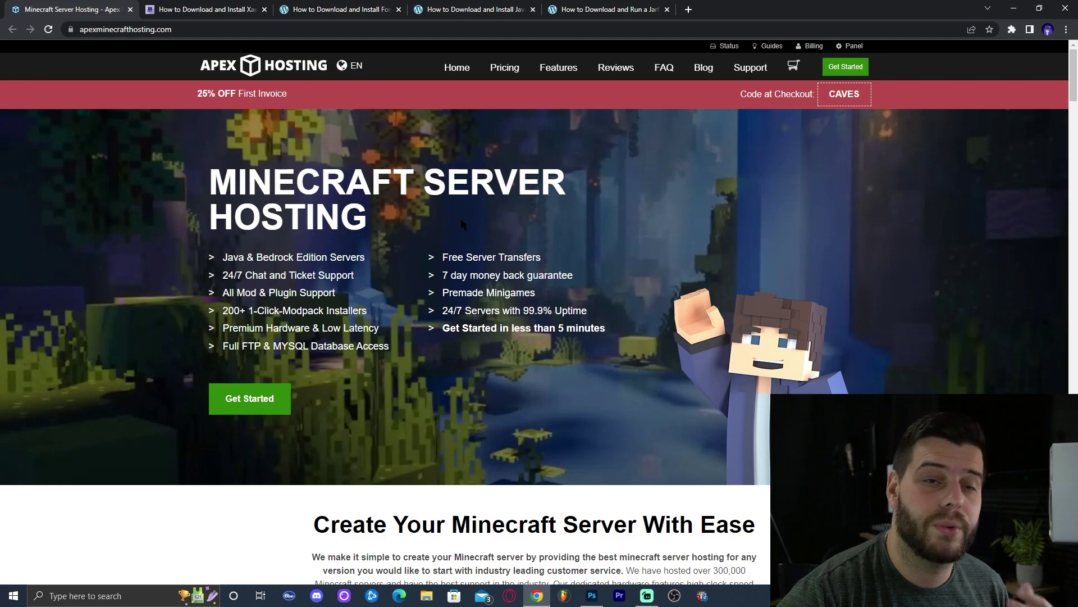
# Step: Close the Apex Hosting tab so the Xaero's Minimap download guide is showing
pyautogui.hotkey('ctrl', 'w')
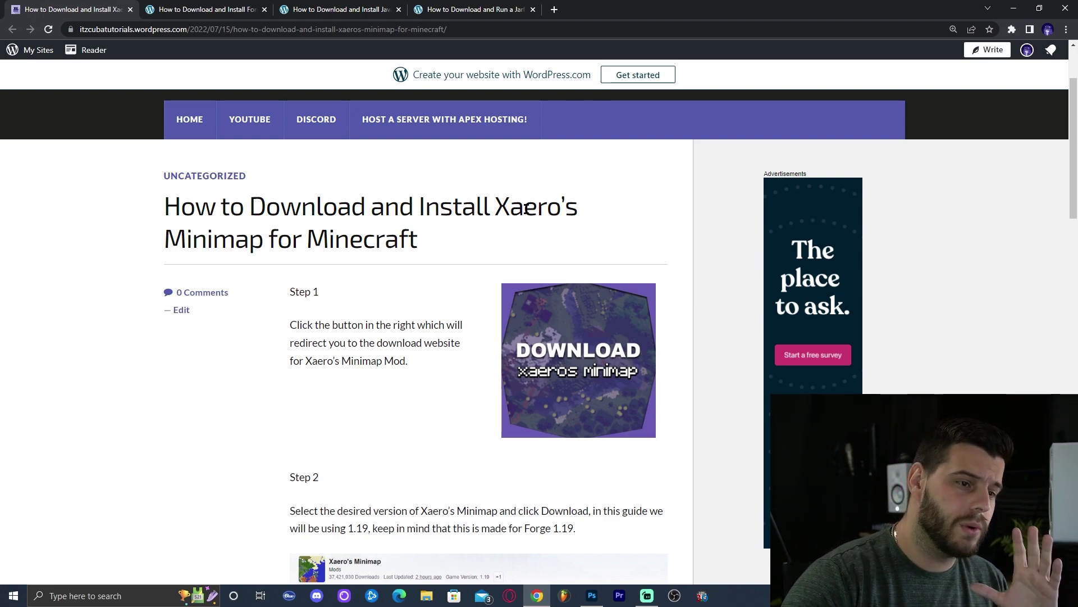
# Step: Follow the guide's DOWNLOAD xaeros minimap link to the CurseForge files page
pyautogui.scroll(-2, 528, 207)
pyautogui.scroll(2, 535, 207)
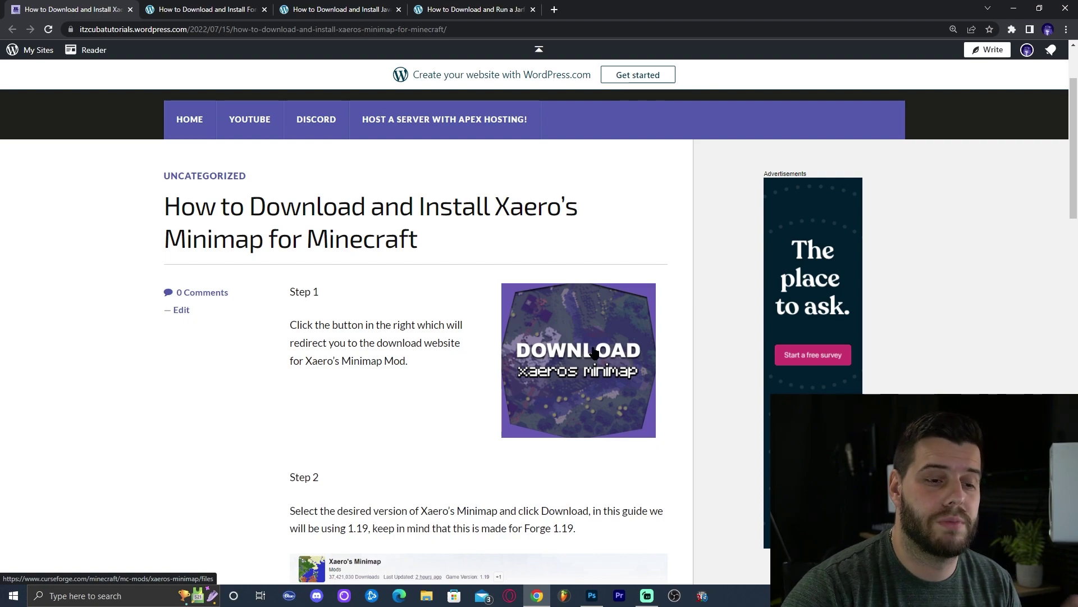
pyautogui.click(591, 350)
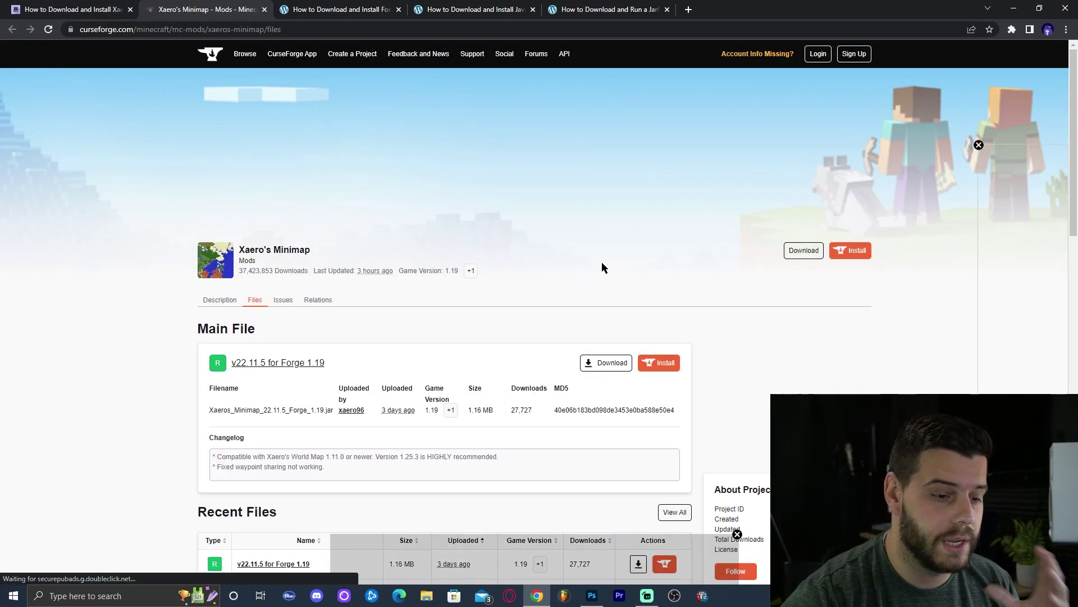
# Step: Find the v22.11.5 Forge 1.19 release in Recent Files and start its download
pyautogui.scroll(-3, 621, 250)
pyautogui.scroll(-3, 592, 231)
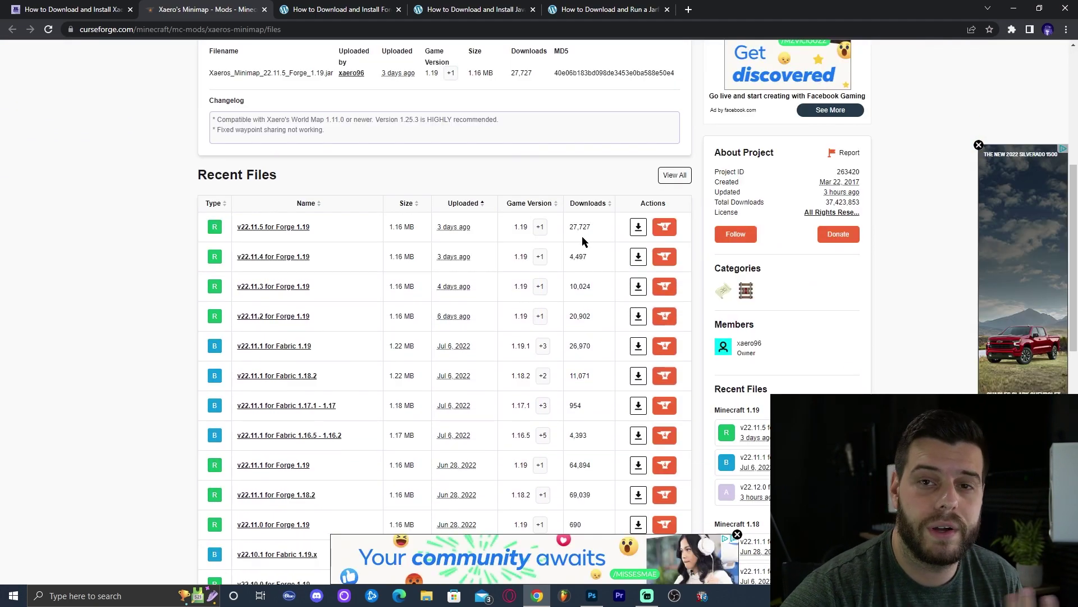
pyautogui.moveTo(528, 226); pyautogui.dragTo(519, 229)
pyautogui.click(519, 230)
pyautogui.scroll(1, 519, 241)
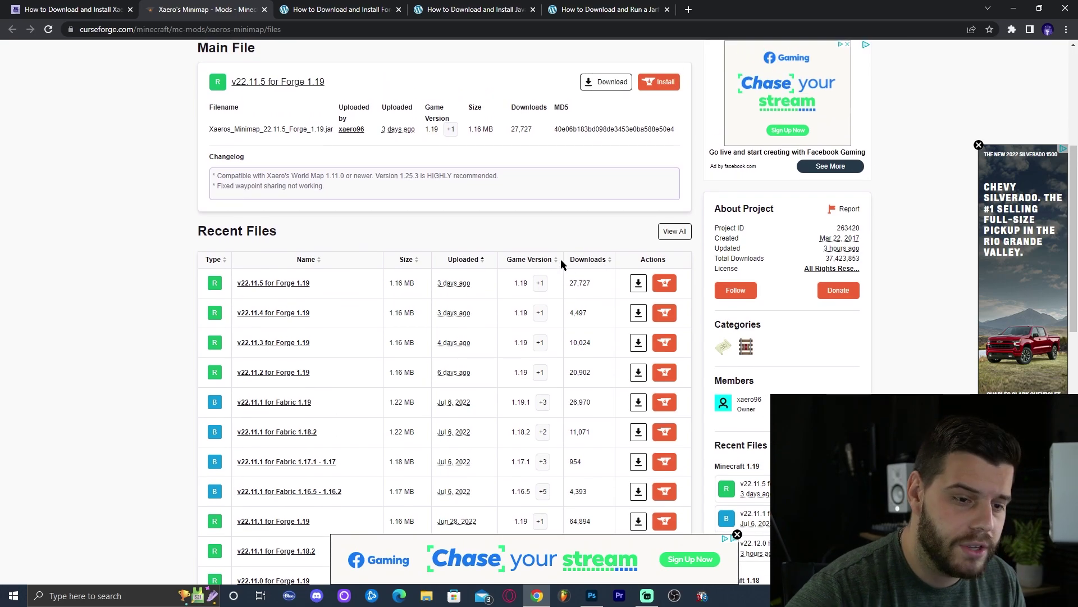
pyautogui.scroll(-1, 520, 247)
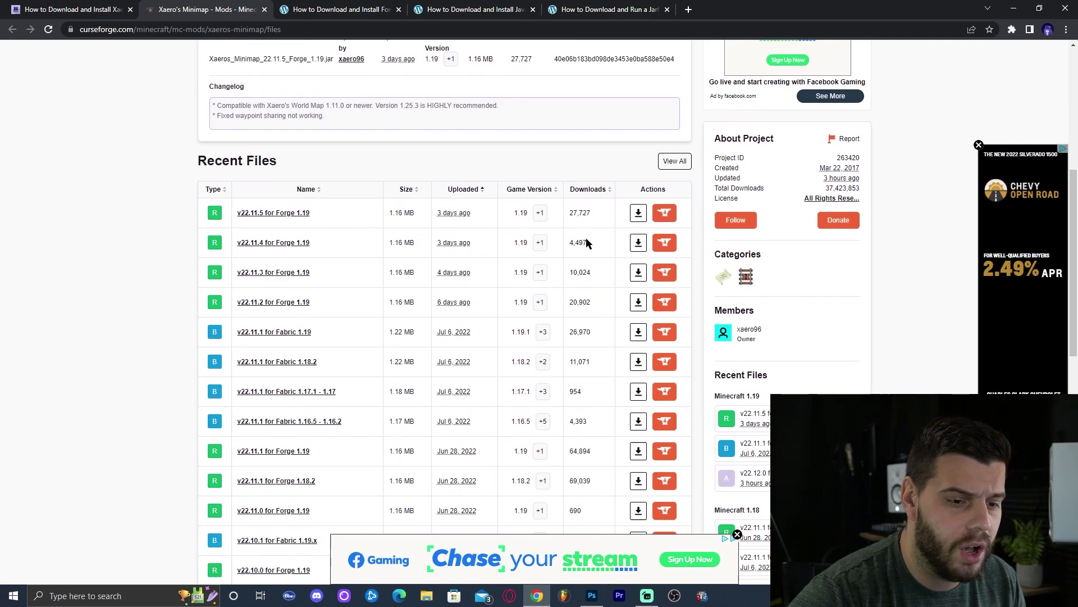
pyautogui.scroll(-2, 886, 332)
pyautogui.scroll(5, 570, 256)
pyautogui.moveTo(369, 198); pyautogui.dragTo(501, 194)
pyautogui.scroll(-2, 539, 207)
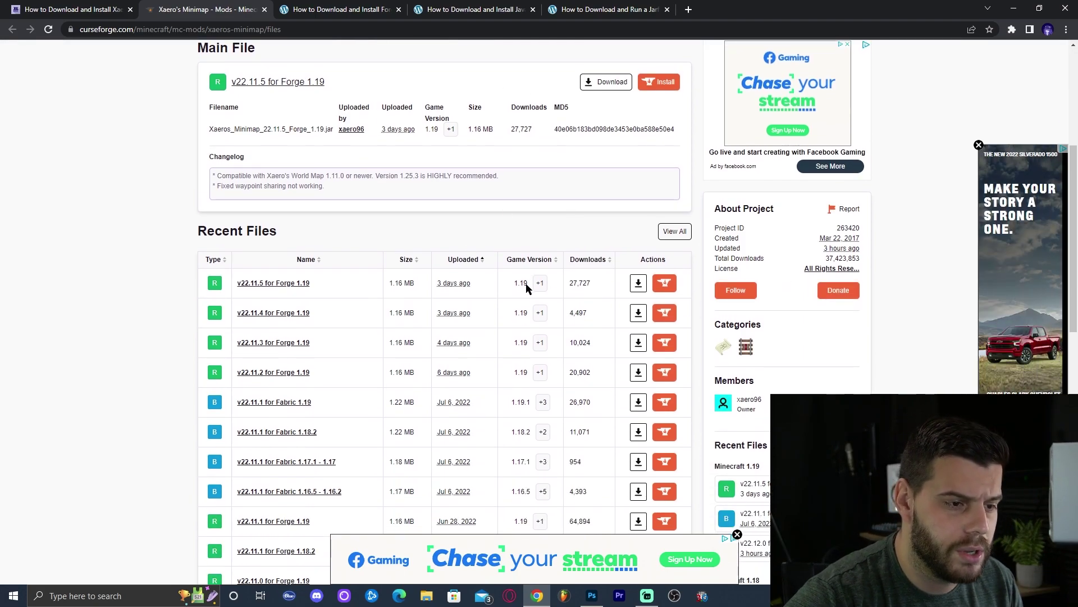
pyautogui.scroll(-1, 528, 285)
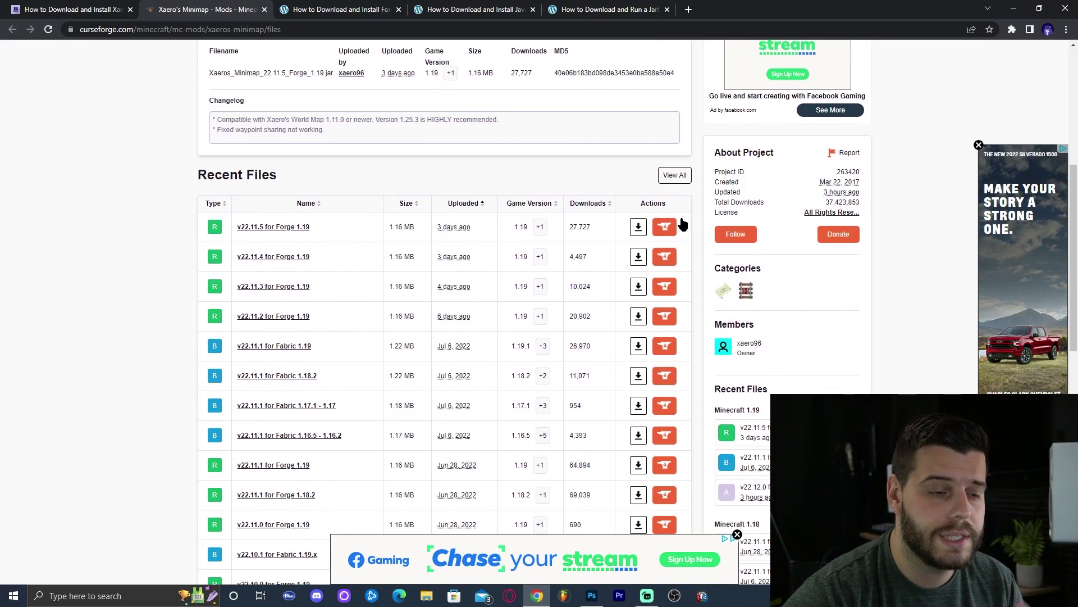
pyautogui.click(640, 226)
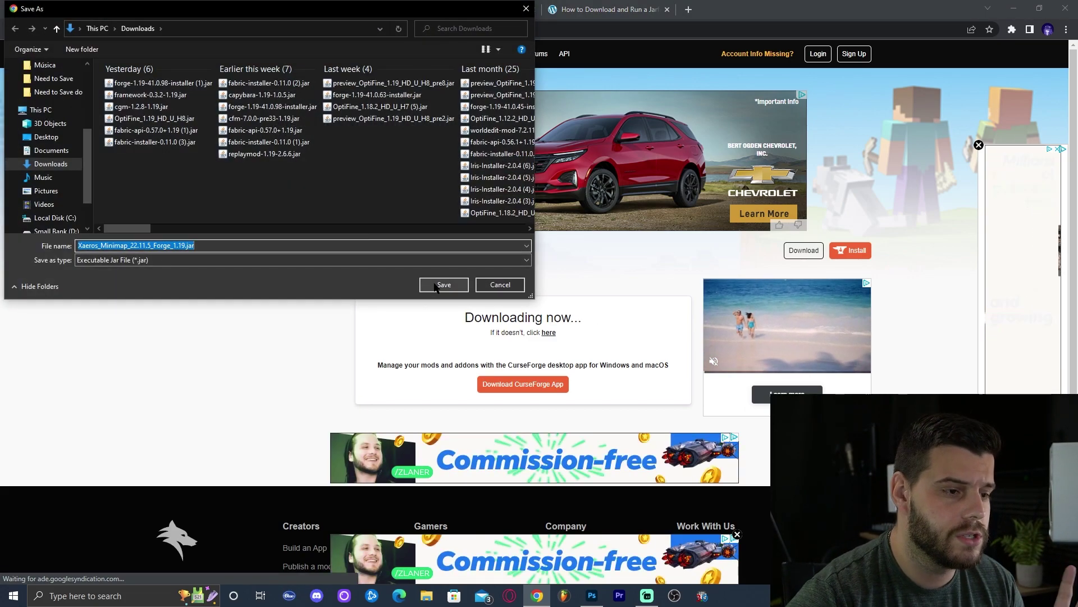
# Step: Save Xaeros_Minimap_22.11.5_Forge_1.19.jar to Downloads and copy it onto the desktop
pyautogui.click(435, 285)
pyautogui.moveTo(787, 8); pyautogui.dragTo(781, 21)
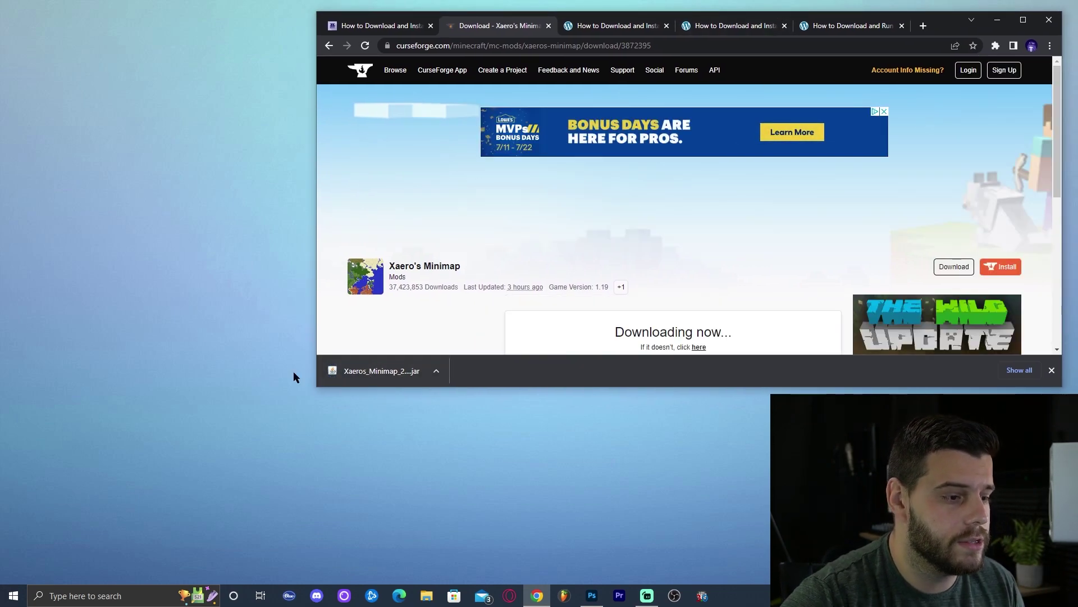
pyautogui.moveTo(341, 380); pyautogui.dragTo(202, 157)
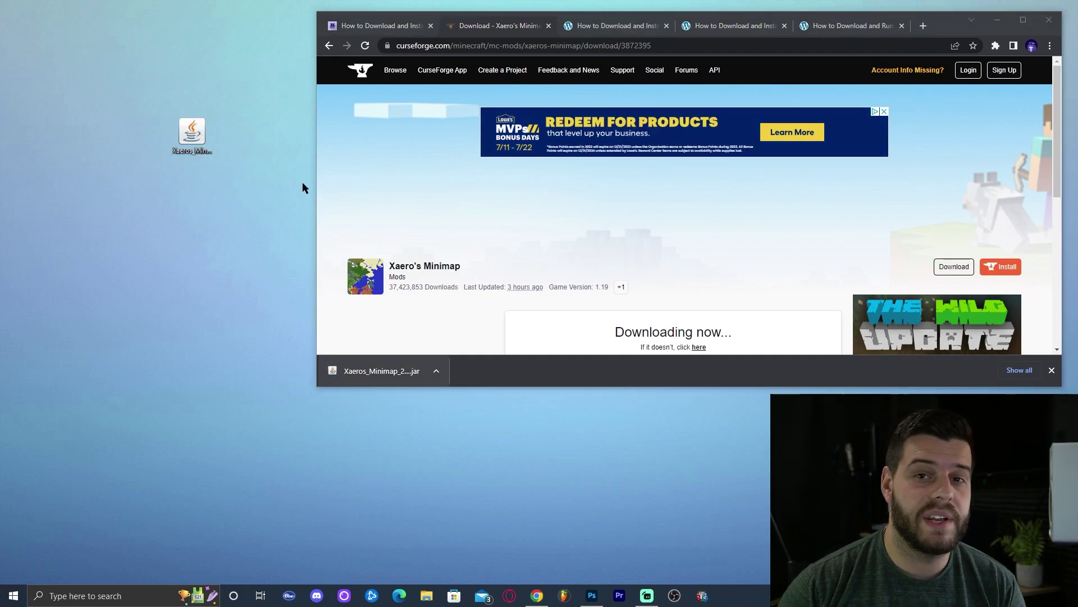
pyautogui.click(192, 133)
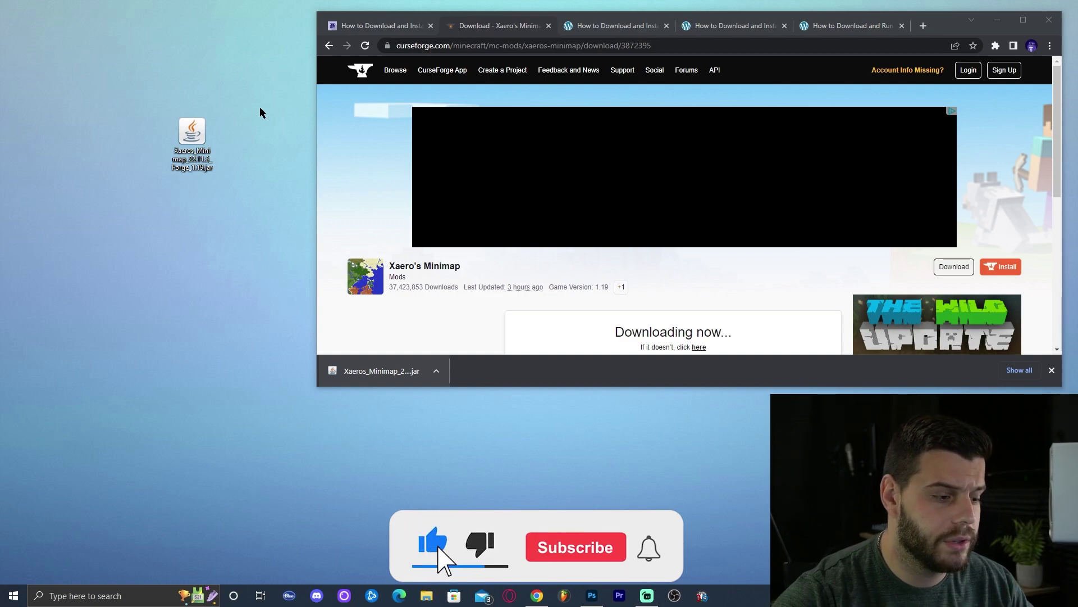
# Step: Open Add or remove programs through Windows search
pyautogui.click(88, 596)
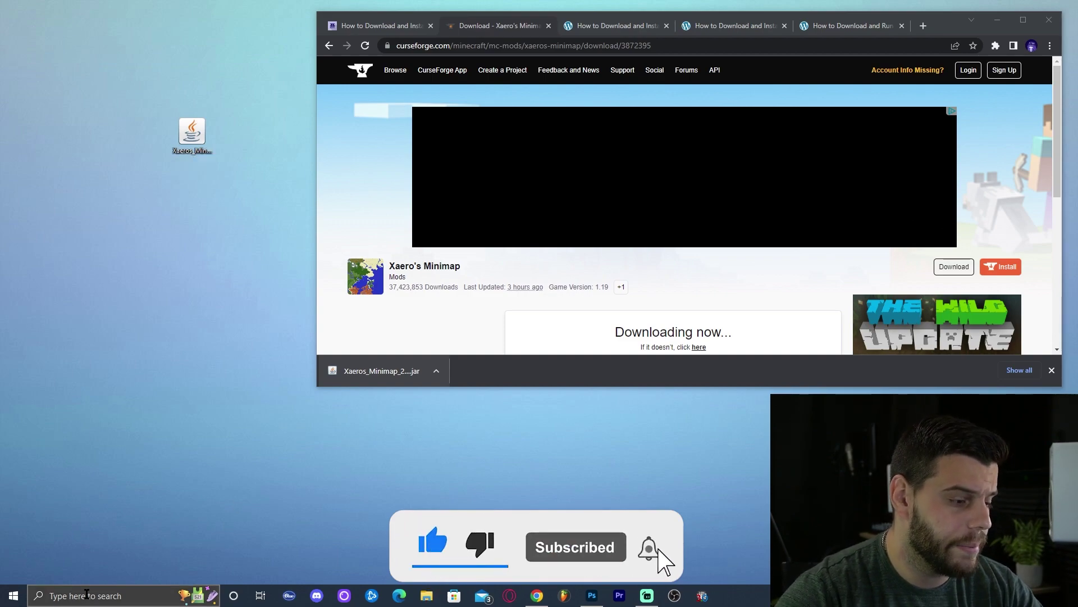
pyautogui.write('add or')
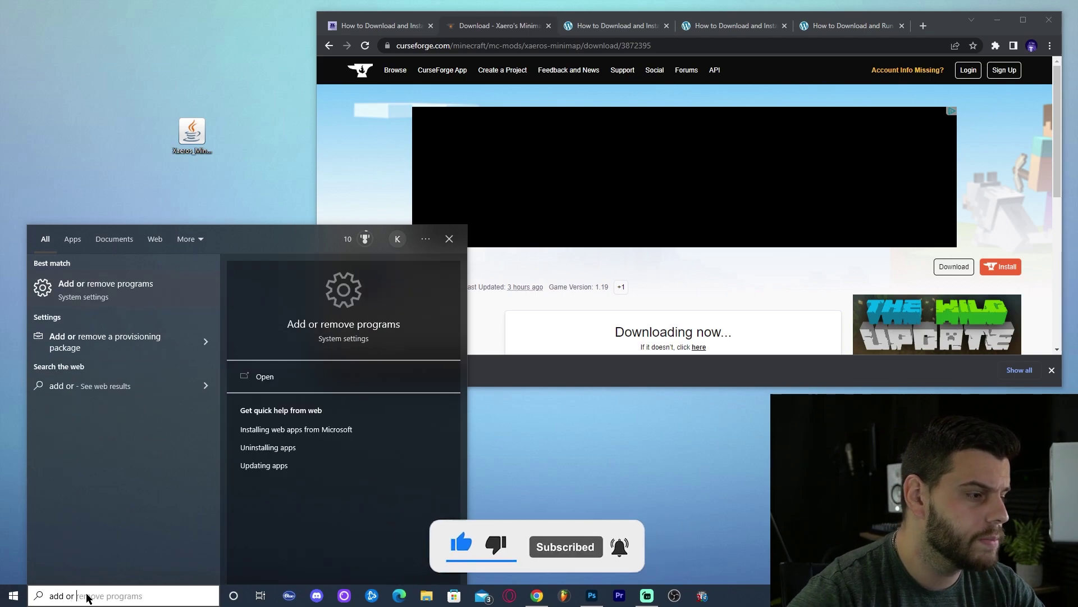
pyautogui.click(97, 292)
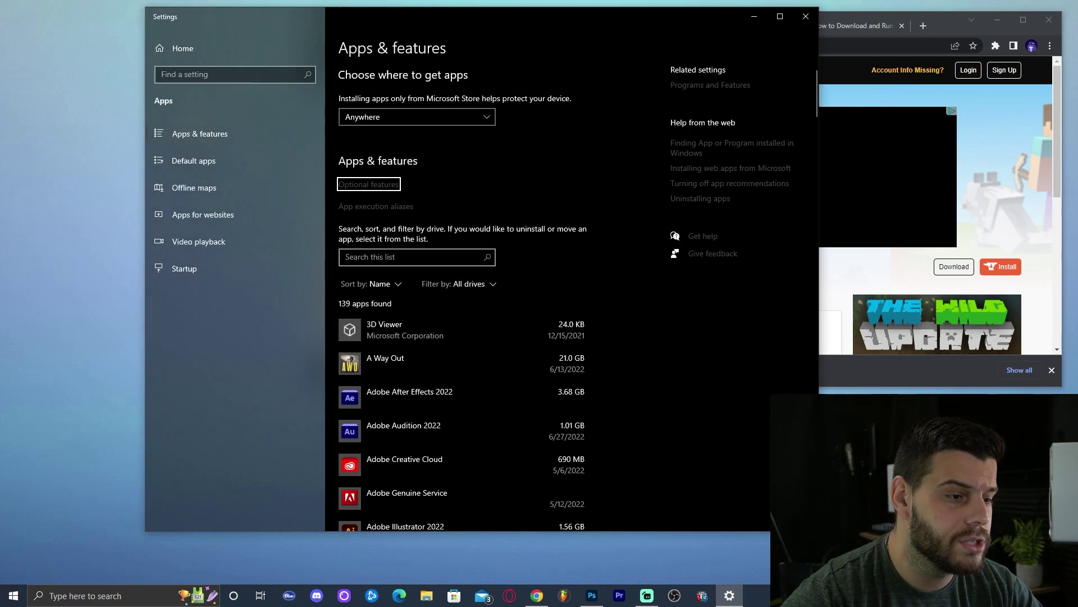
# Step: Filter apps for 'java', confirm Java(TM) SE Development Kit 18.0.1.1 is installed, then close Settings
pyautogui.click(372, 256)
pyautogui.write('java')
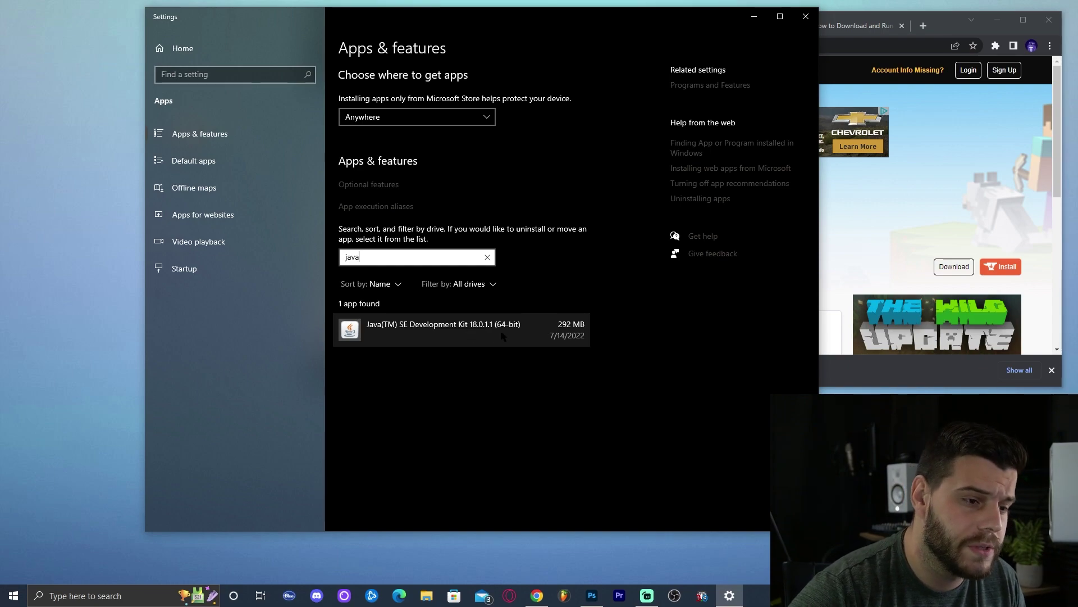
pyautogui.click(438, 339)
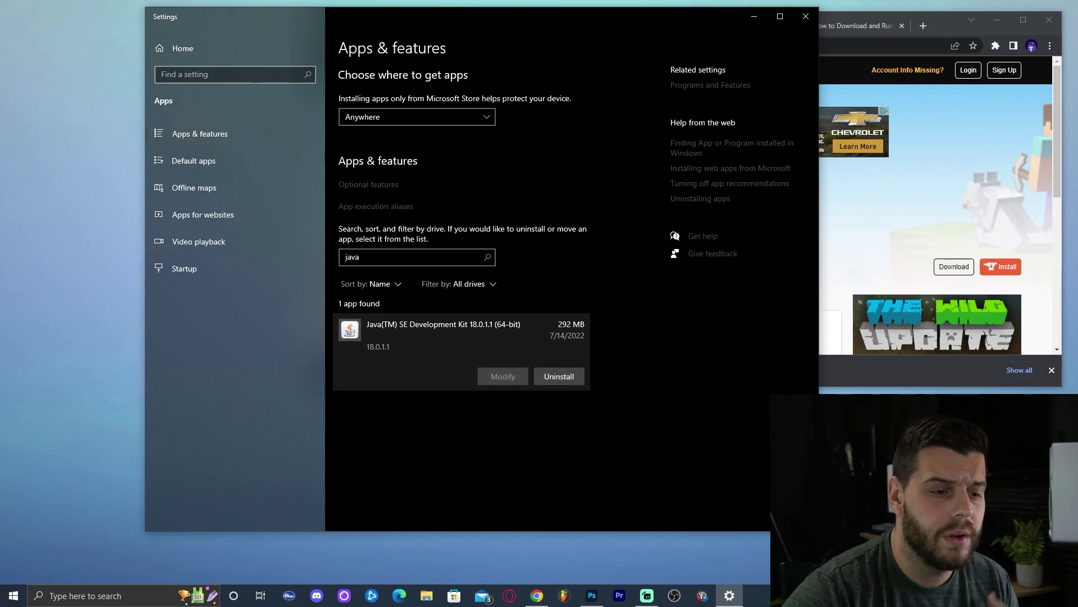
pyautogui.click(806, 17)
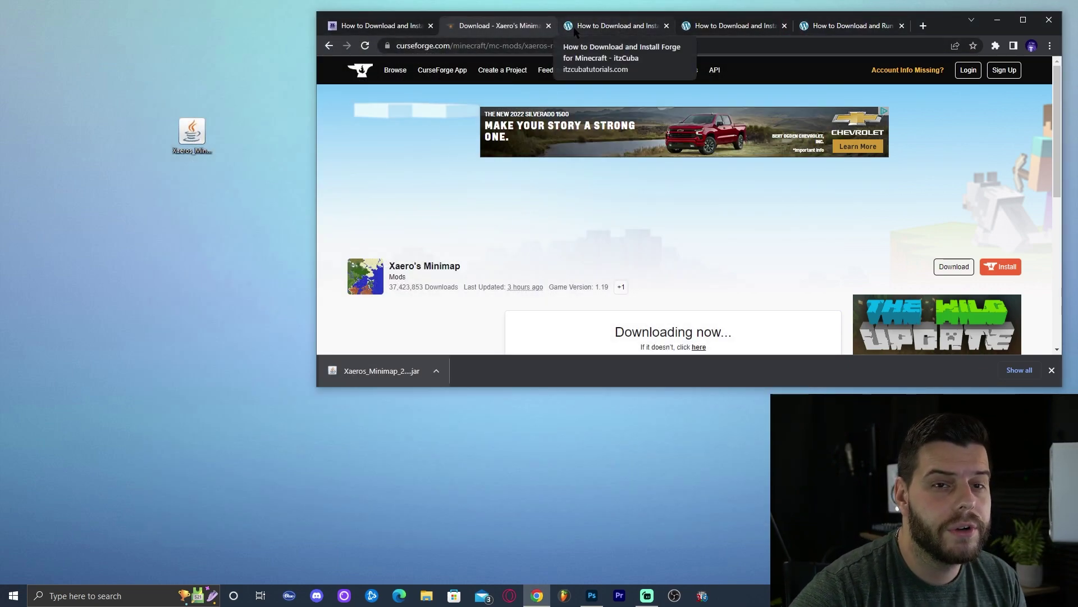
# Step: Maximize Chrome and follow the Forge guide's Download Forge Here link to the MC 1.19 downloads
pyautogui.click(1023, 20)
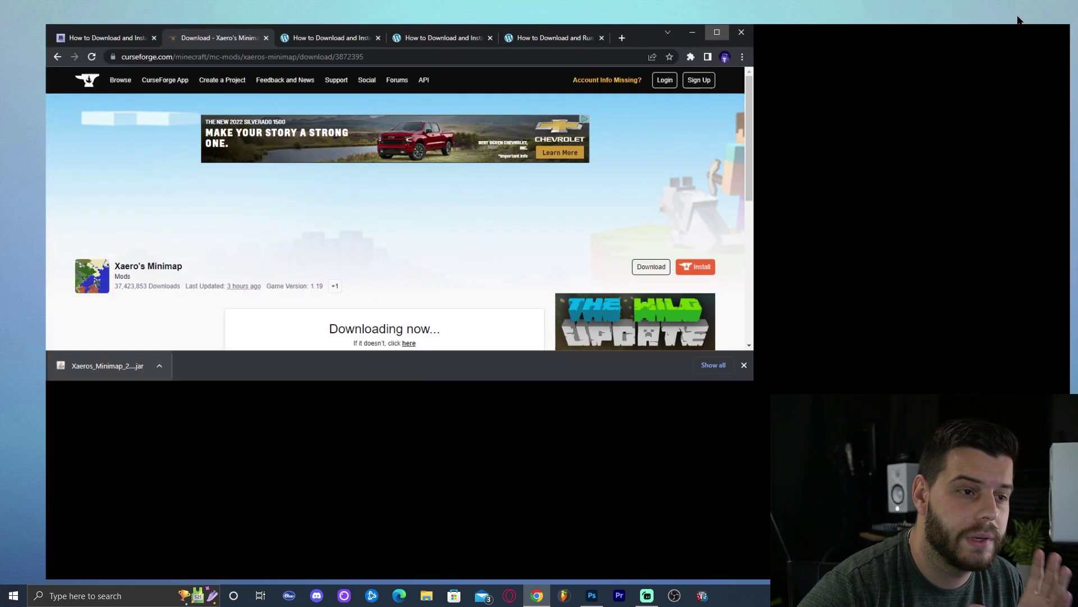
pyautogui.click(331, 8)
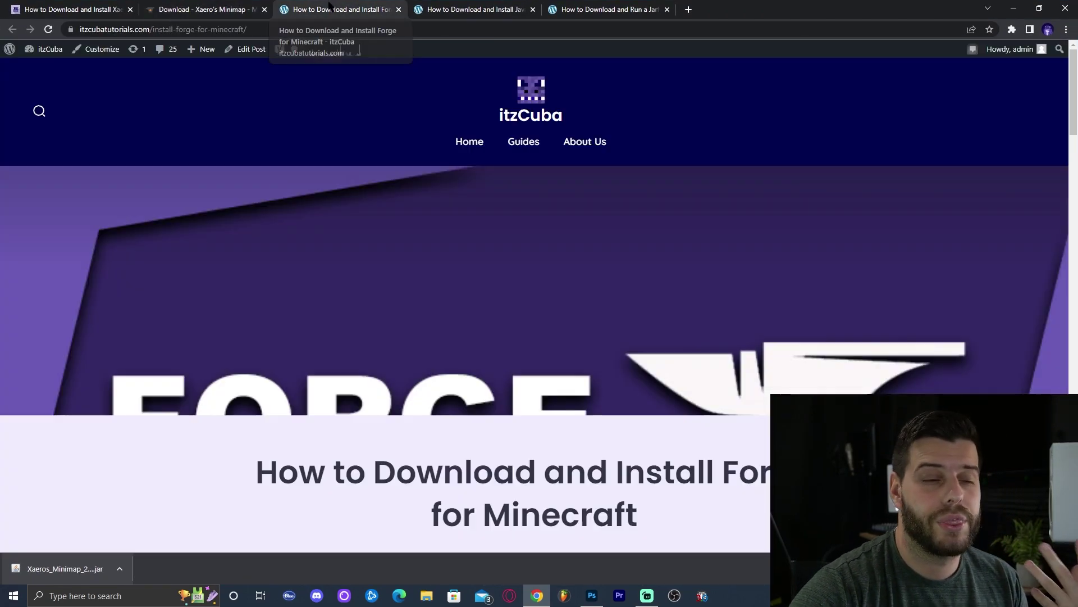
pyautogui.scroll(-10, 664, 259)
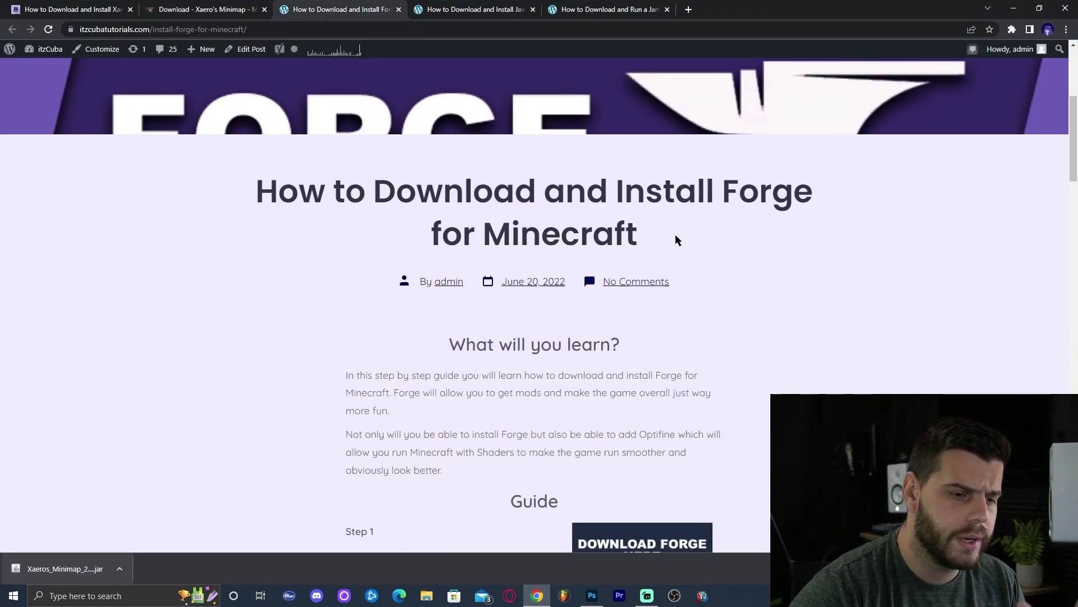
pyautogui.scroll(-5, 807, 218)
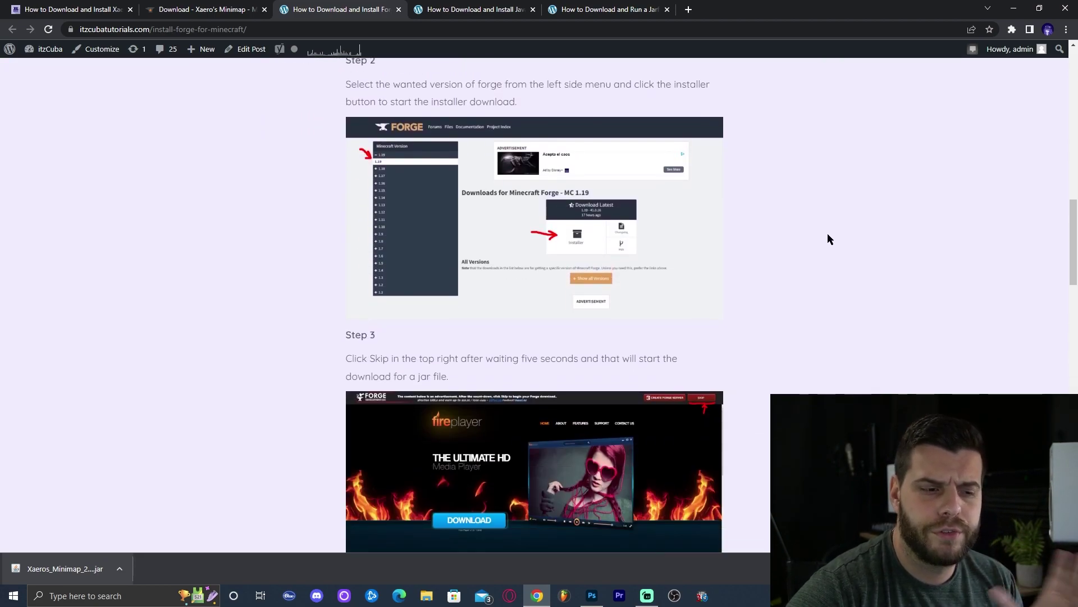
pyautogui.scroll(6, 830, 231)
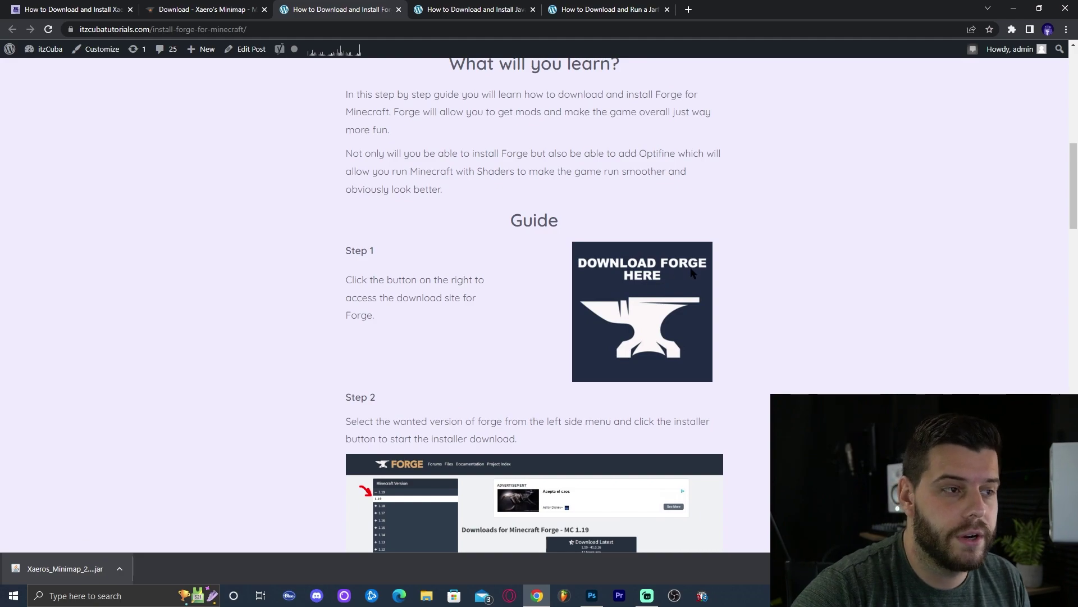
pyautogui.click(691, 274)
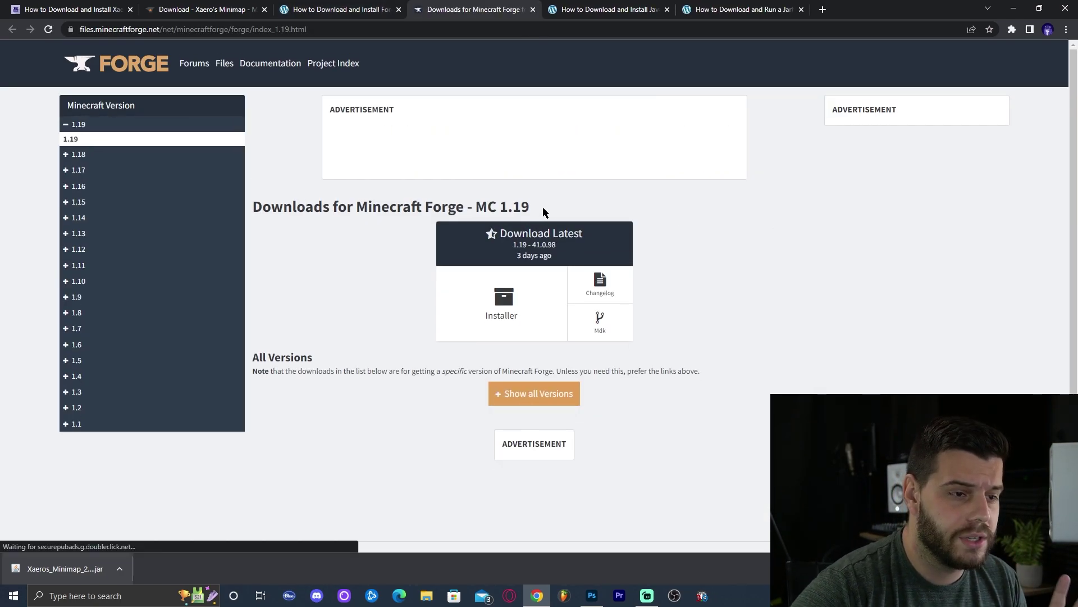
pyautogui.moveTo(543, 207); pyautogui.dragTo(477, 206)
# Step: Request the Forge 1.19-41.0.98 installer under Download Latest, reaching the adfoc.us ad page
pyautogui.click(541, 208)
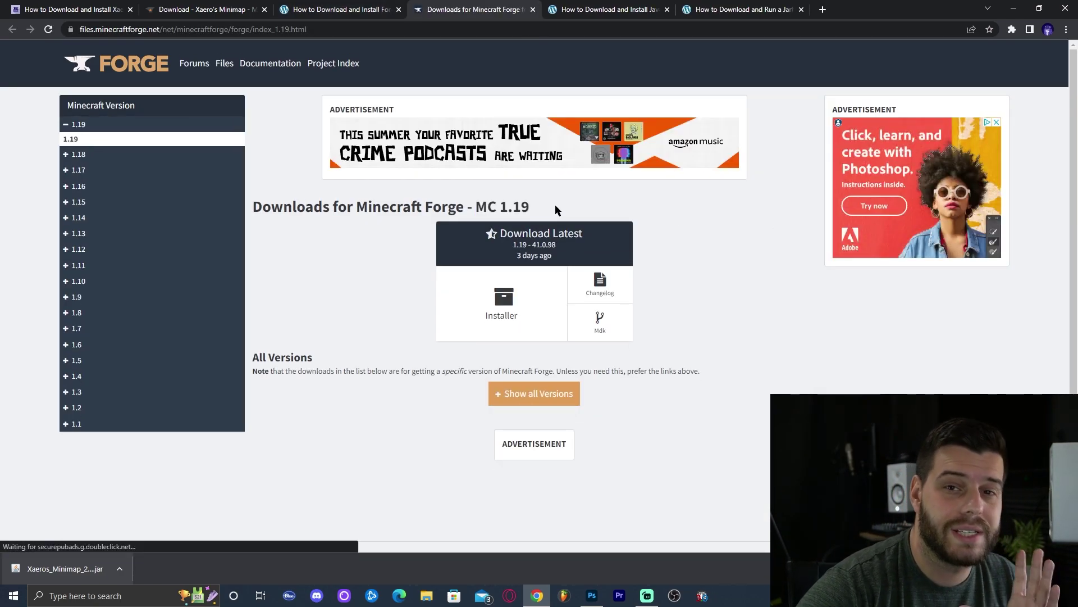
pyautogui.moveTo(553, 208); pyautogui.dragTo(488, 207)
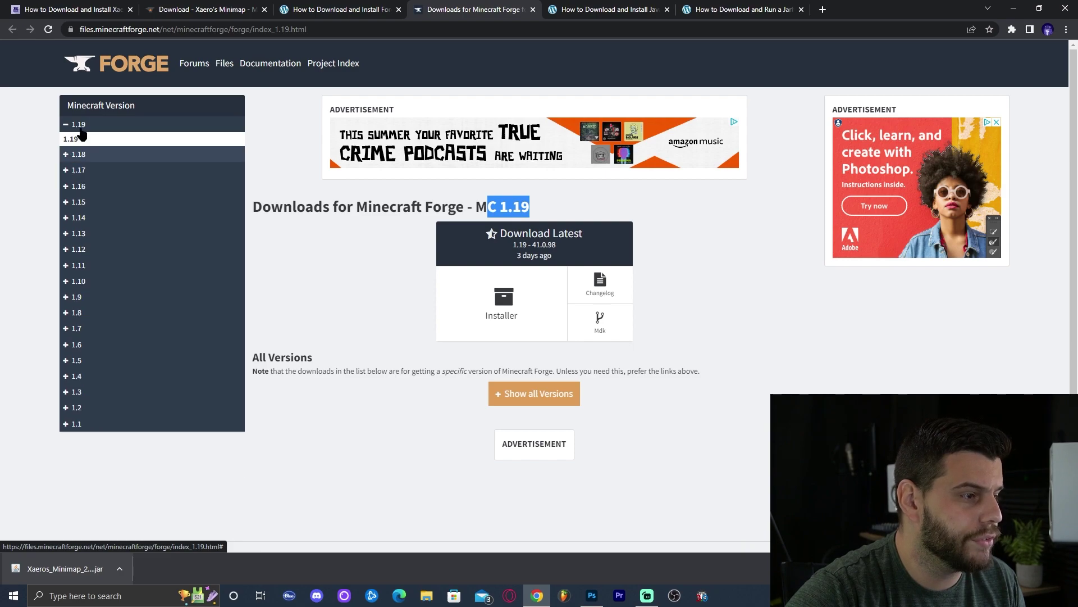
pyautogui.moveTo(76, 139); pyautogui.dragTo(91, 144)
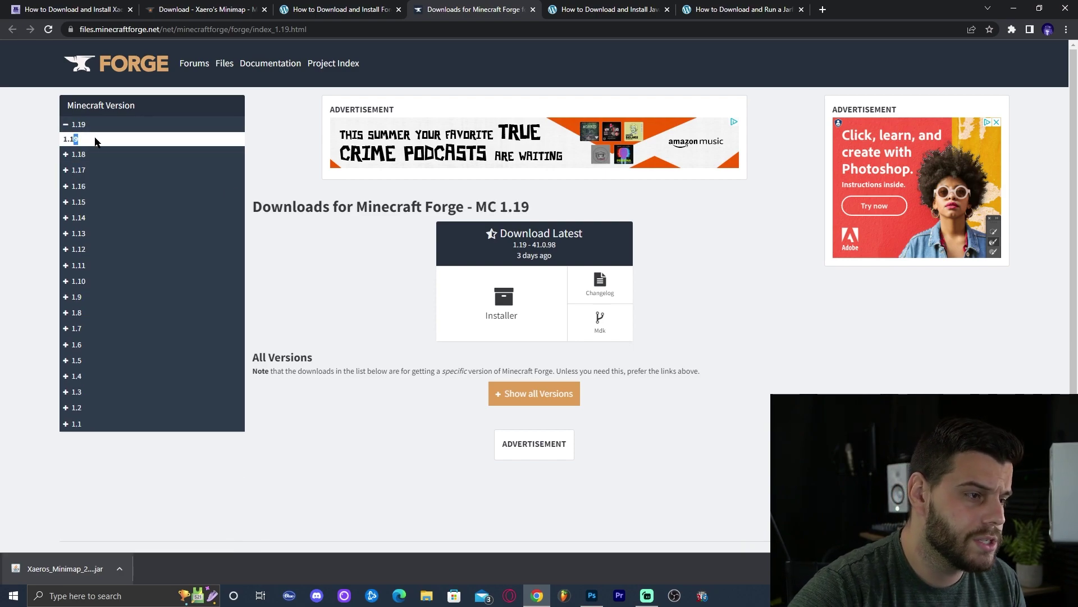
pyautogui.click(493, 312)
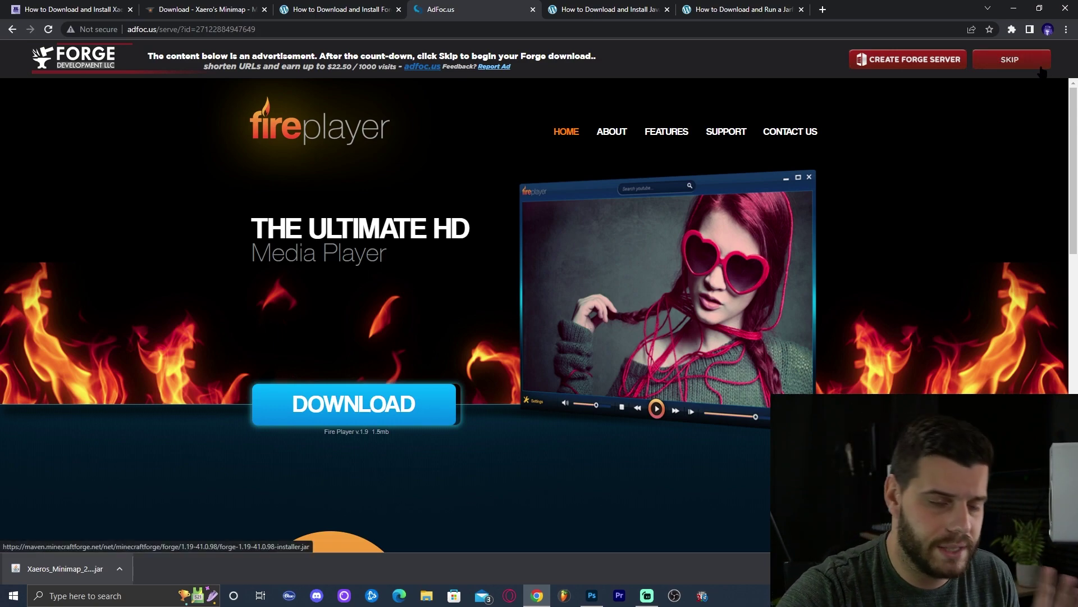
# Step: Skip the ad, save forge-1.19-41.0.98-installer.jar to Downloads, and copy it to the desktop
pyautogui.click(1017, 65)
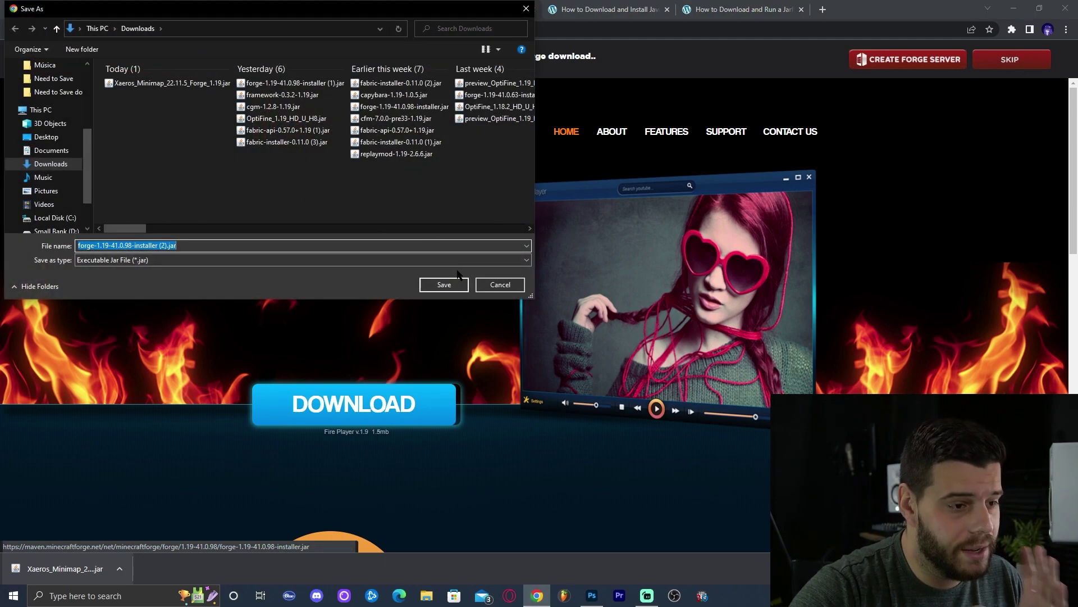
pyautogui.click(444, 284)
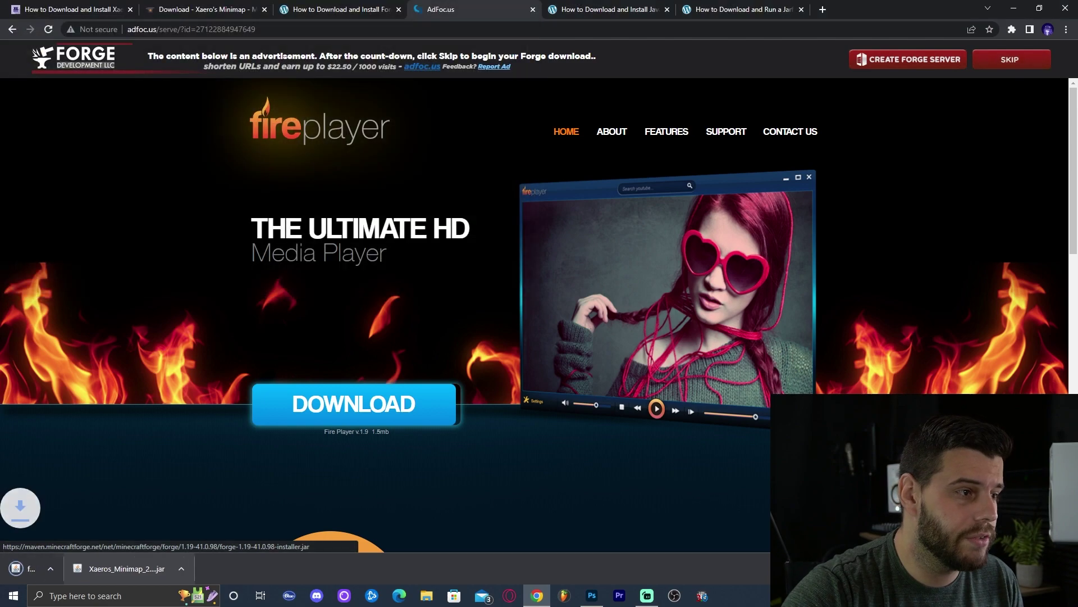
pyautogui.press('super+Down')
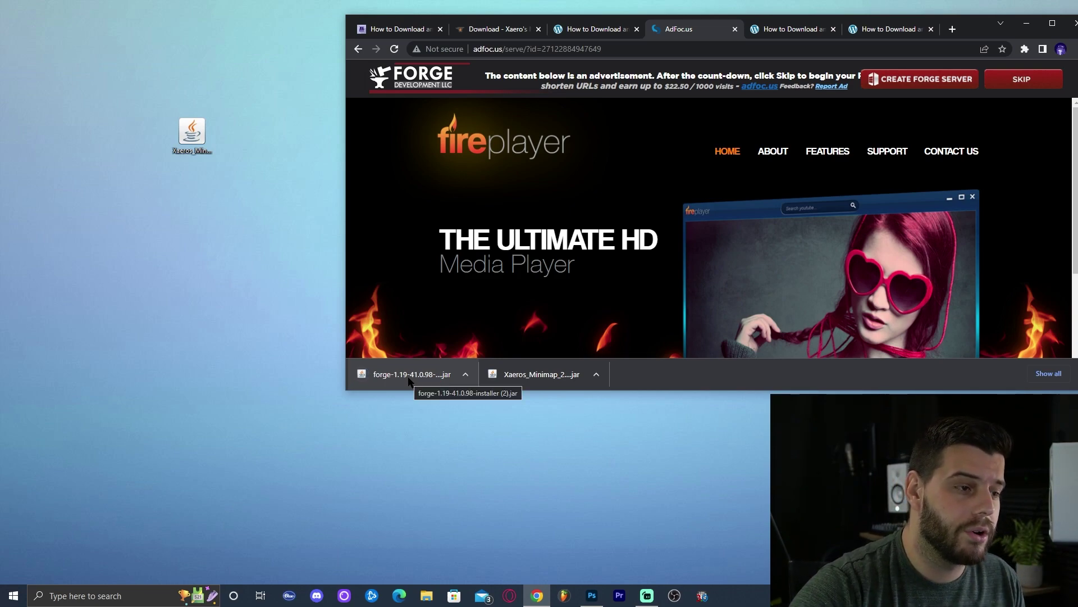
pyautogui.moveTo(408, 381); pyautogui.dragTo(196, 190)
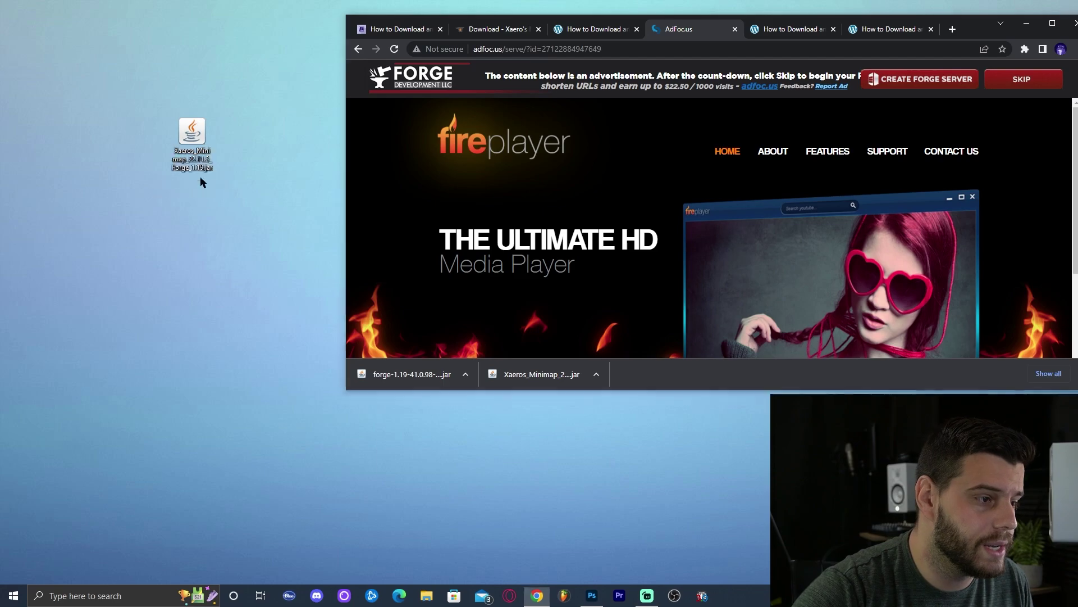